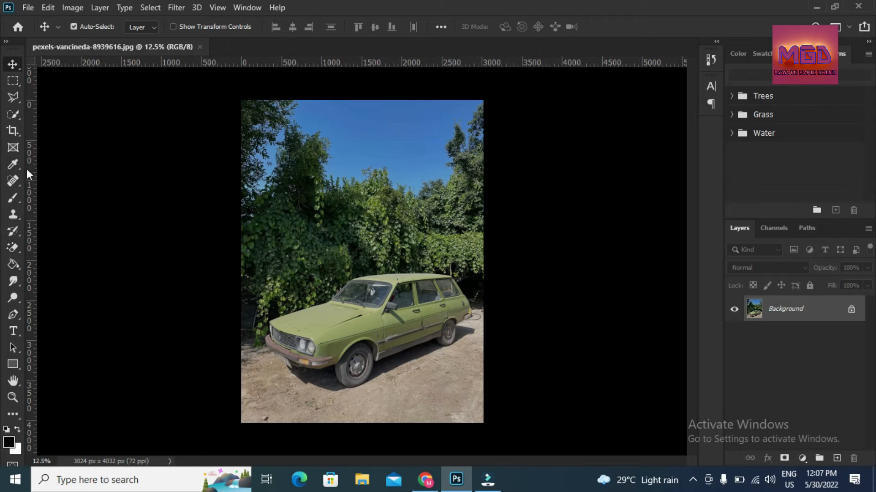
Crop the photo from its upper edge to about 3152 px high, removing most of the sky
{"action": "left_click", "coordinate": [16, 130]}
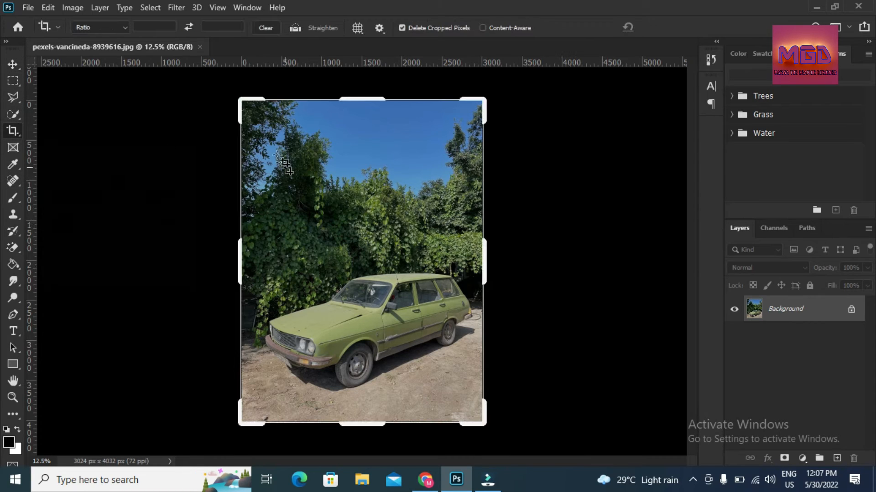
{"action": "left_click_drag", "start_coordinate": [363, 100], "coordinate": [365, 137]}
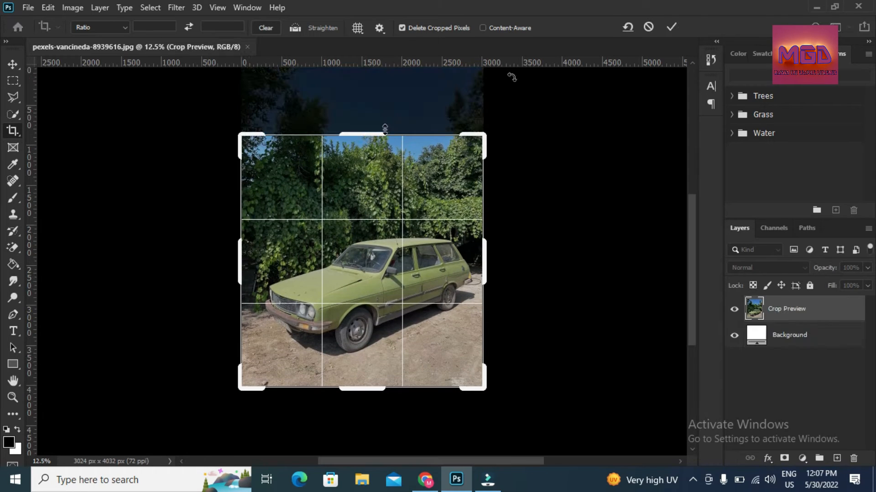
{"action": "left_click", "coordinate": [670, 27]}
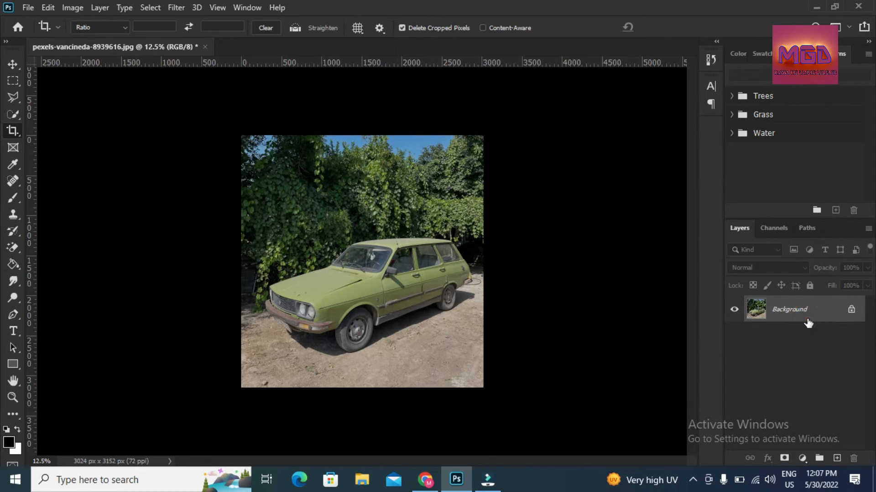
Duplicate the Background layer, then mask the copy to the car using Select Subject
{"action": "left_click_drag", "start_coordinate": [807, 319], "coordinate": [807, 320]}
{"action": "key", "text": "ctrl+j"}
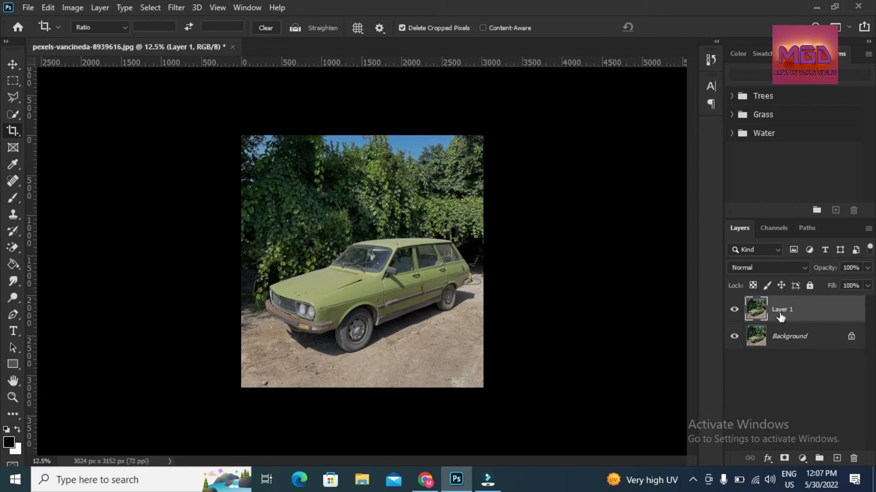
{"action": "left_click", "coordinate": [20, 114]}
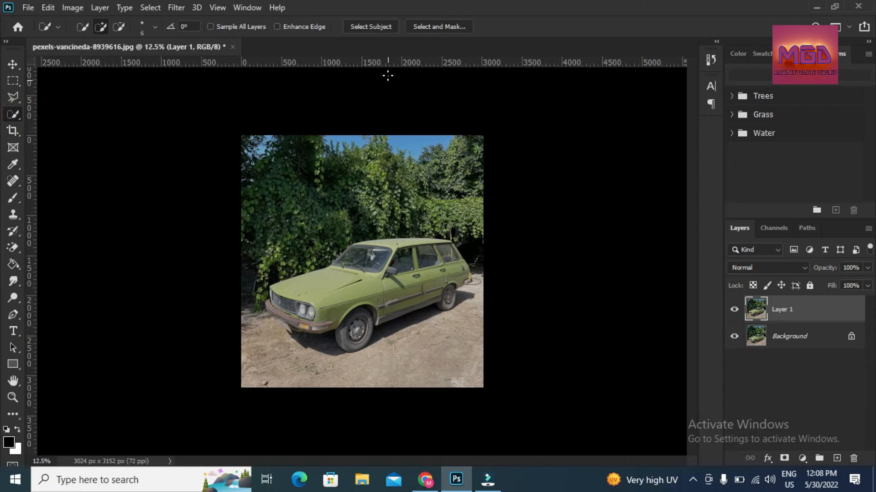
{"action": "left_click", "coordinate": [390, 28]}
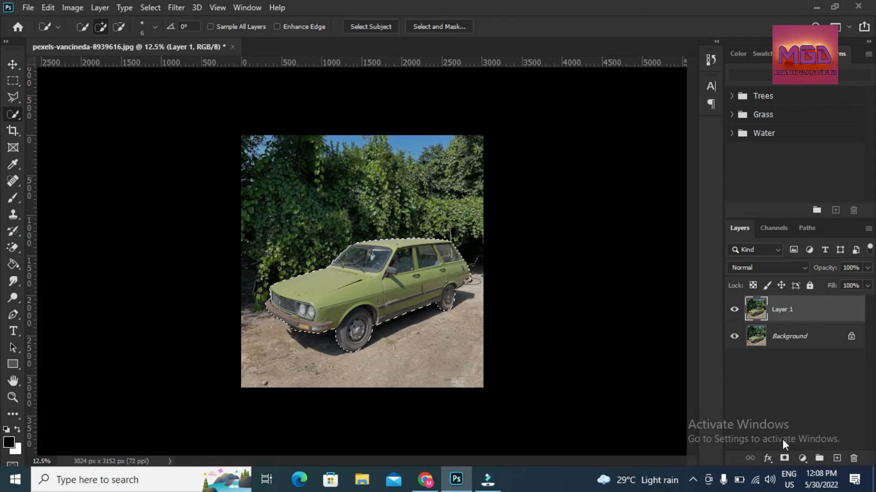
{"action": "left_click", "coordinate": [783, 458]}
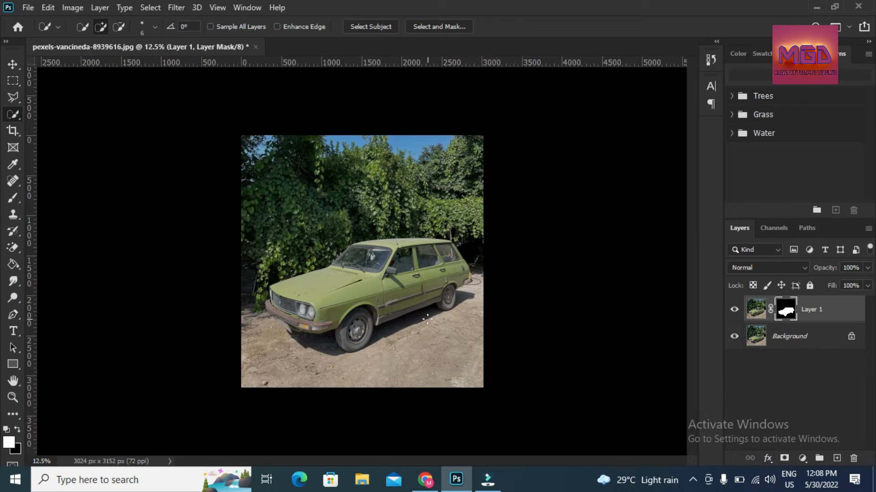
Convert the masked car layer for Smart Filters
{"action": "left_click", "coordinate": [12, 64]}
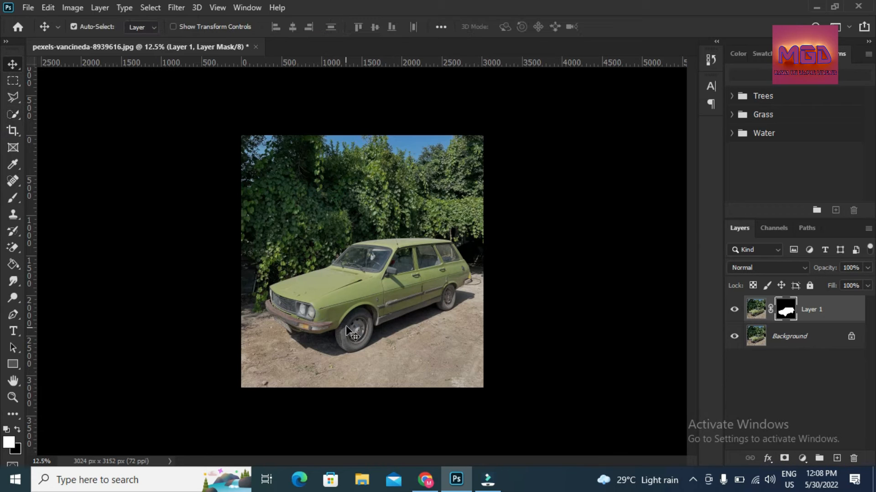
{"action": "left_click_drag", "start_coordinate": [394, 338], "coordinate": [346, 328]}
{"action": "left_click", "coordinate": [175, 6]}
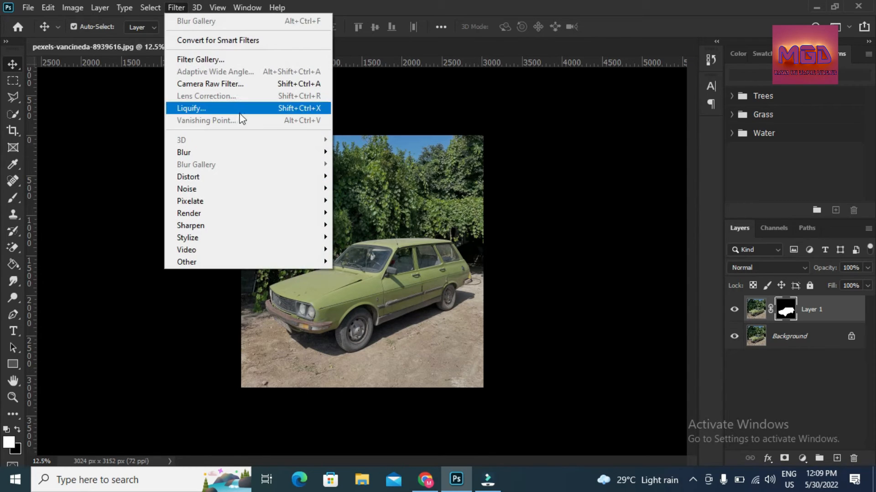
{"action": "left_click", "coordinate": [253, 42]}
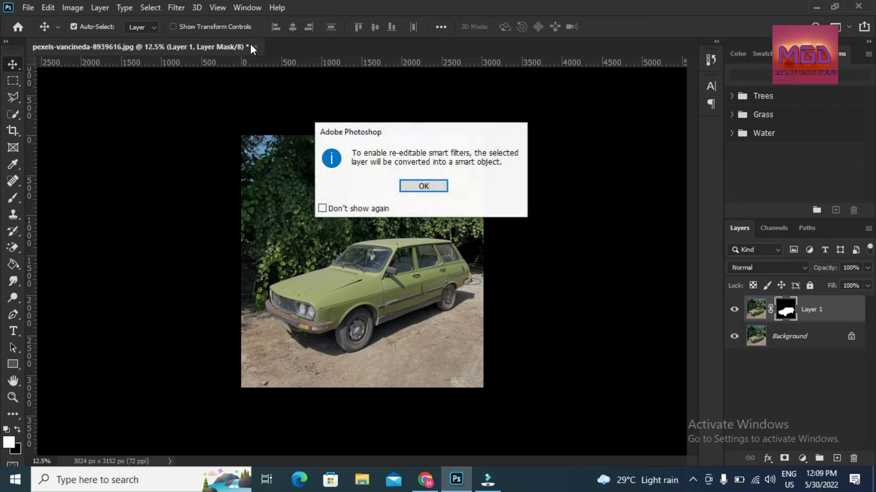
{"action": "left_click", "coordinate": [423, 186]}
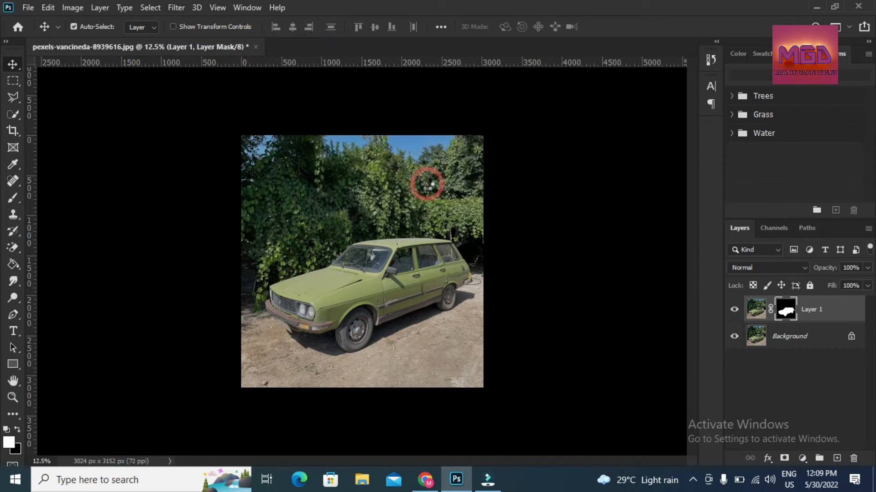
Convert the locked Background into a regular layer, keeping the name Layer 0 and the Normal mode
{"action": "left_click", "coordinate": [810, 338]}
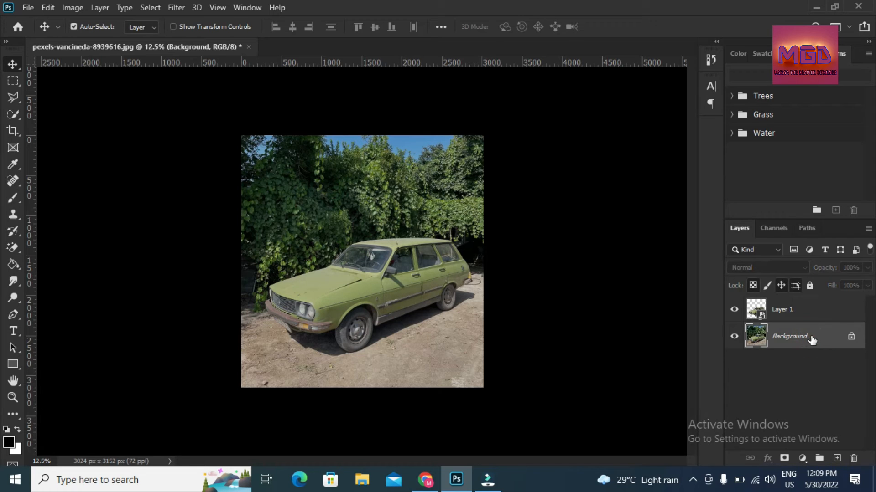
{"action": "double_click", "coordinate": [811, 337]}
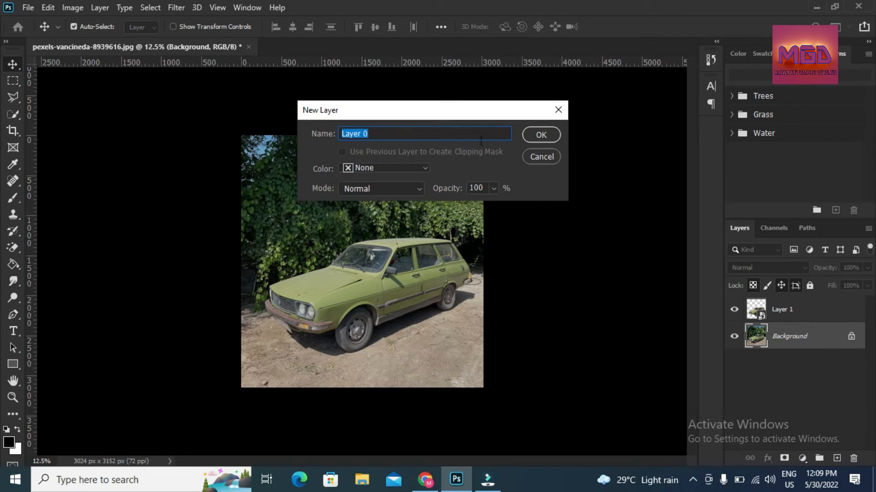
{"action": "left_click", "coordinate": [539, 140]}
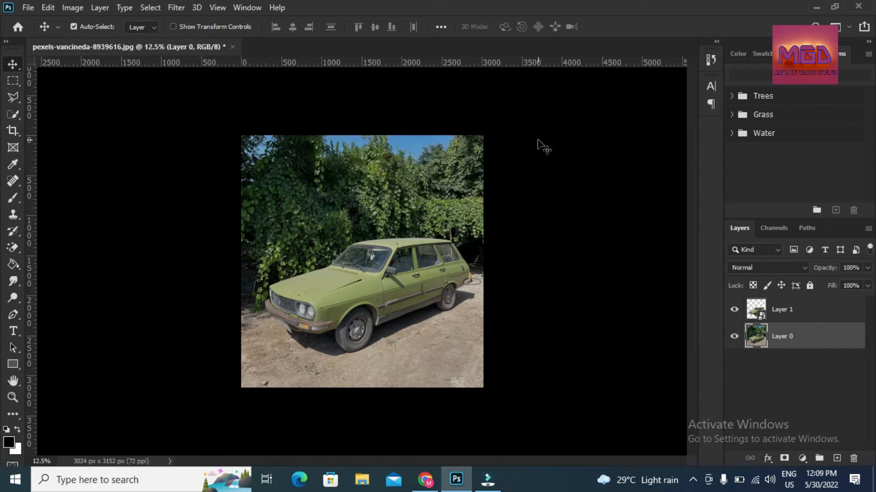
Rename the cutout layer as car and check the cutout by briefly hiding Layer 0
{"action": "left_click", "coordinate": [780, 307]}
{"action": "double_click", "coordinate": [782, 310]}
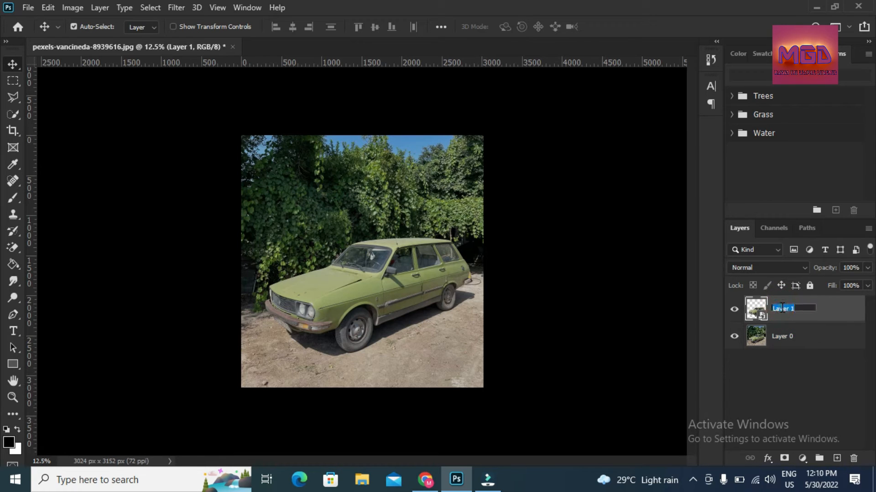
{"action": "type", "text": "car"}
{"action": "left_click", "coordinate": [734, 336]}
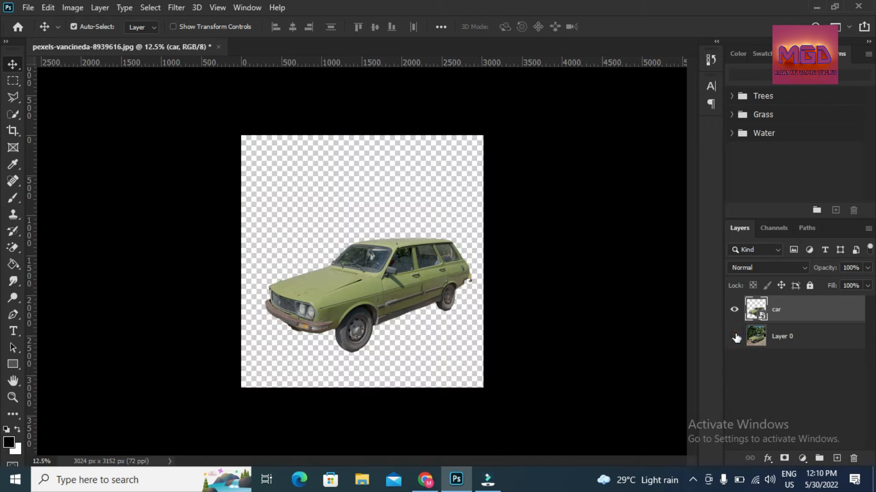
{"action": "left_click", "coordinate": [734, 336]}
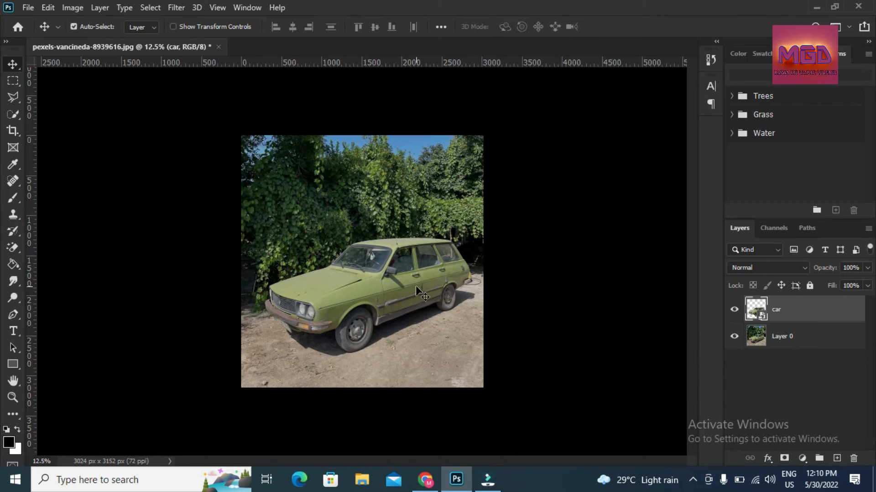
Start a Path Blur on Layer 0 and delete its default blur path
{"action": "left_click", "coordinate": [802, 340]}
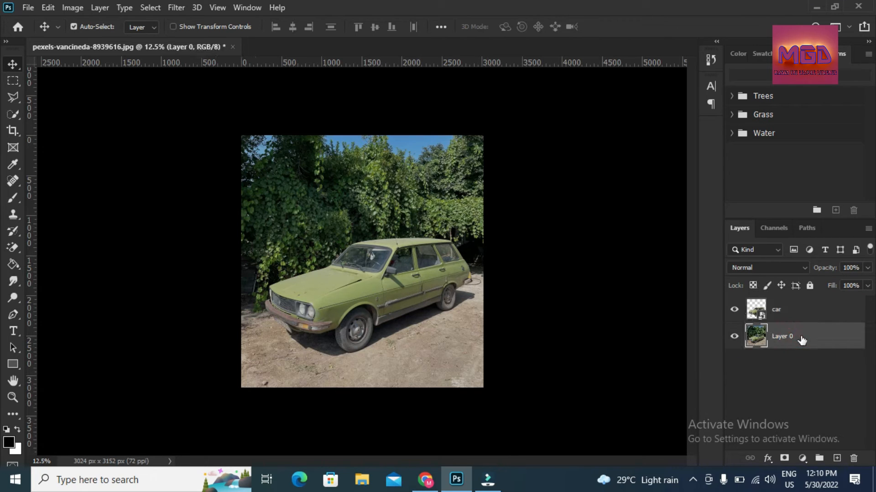
{"action": "left_click", "coordinate": [176, 7]}
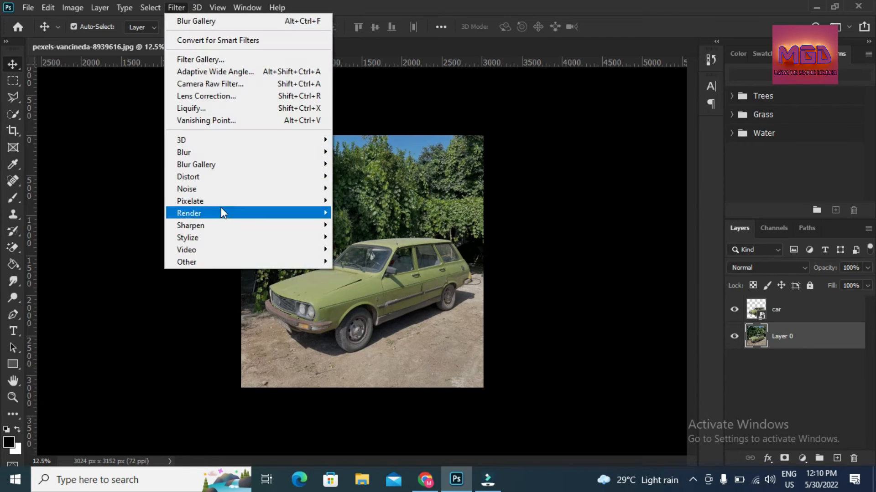
{"action": "mouse_move", "coordinate": [226, 163]}
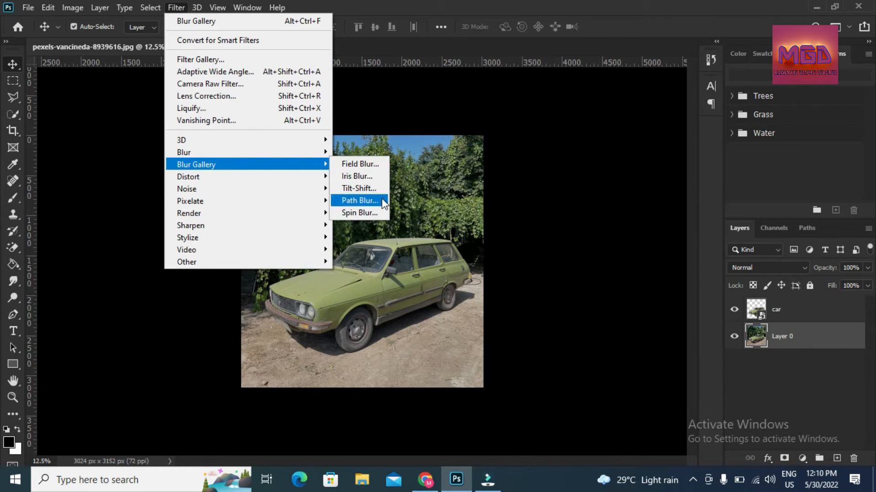
{"action": "left_click", "coordinate": [360, 200]}
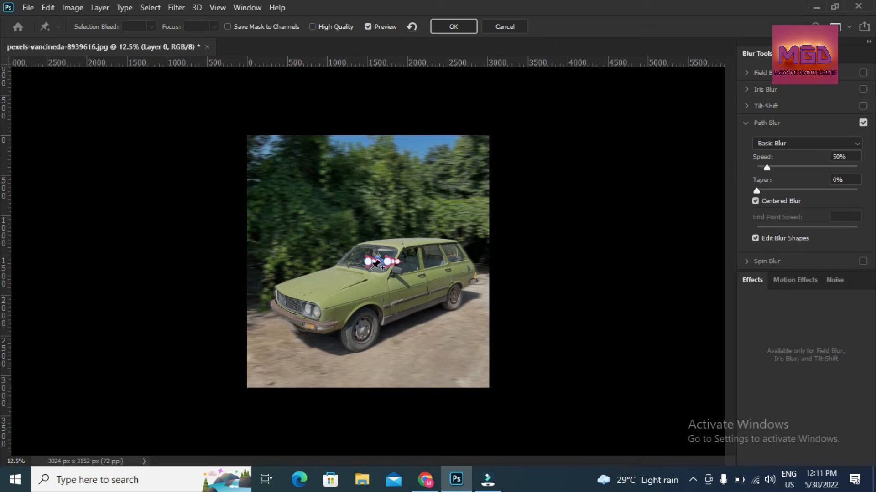
{"action": "key", "text": "Delete"}
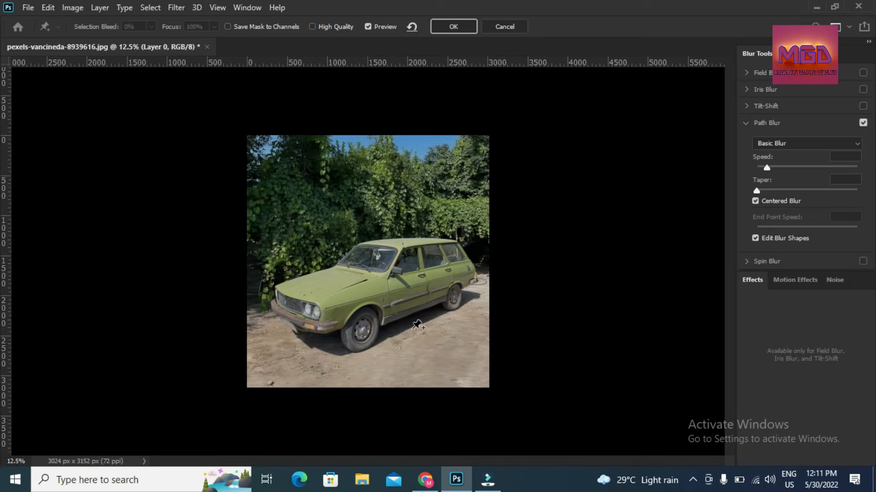
Draw four straight blur paths above the car, each rising from the left side of the trees to the photo's right or upper edge
{"action": "left_click", "coordinate": [270, 249]}
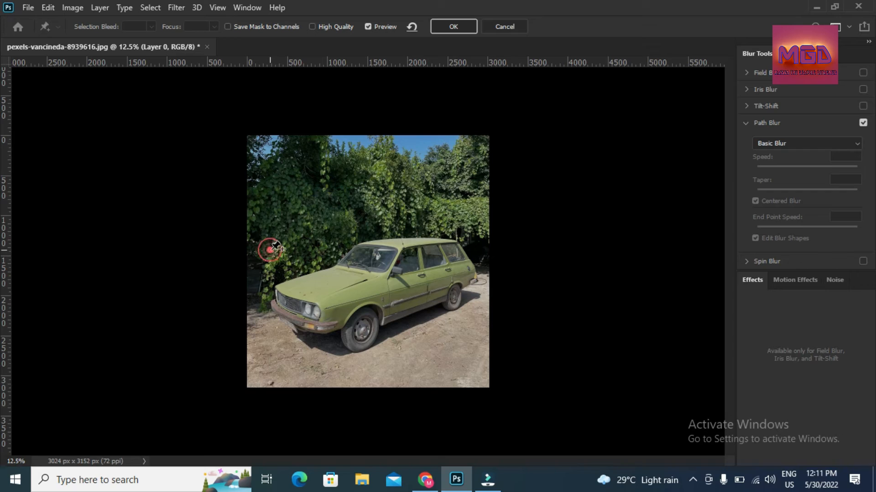
{"action": "left_click", "coordinate": [489, 194]}
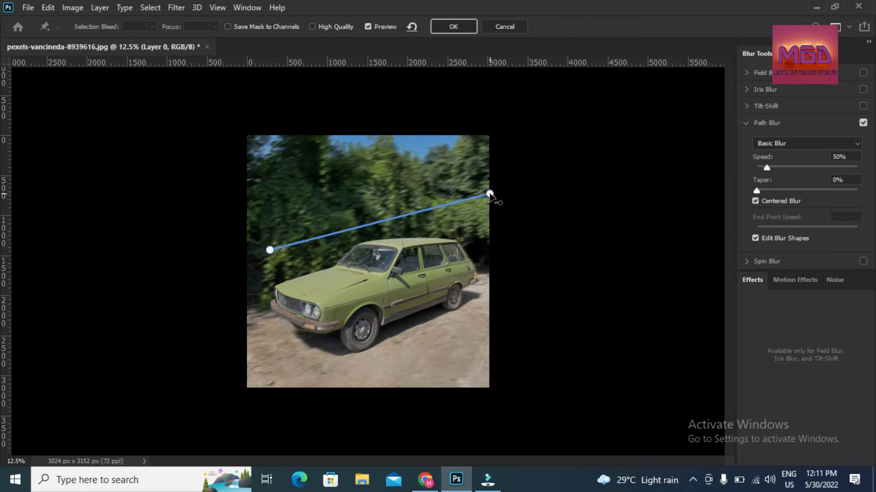
{"action": "left_click", "coordinate": [489, 193]}
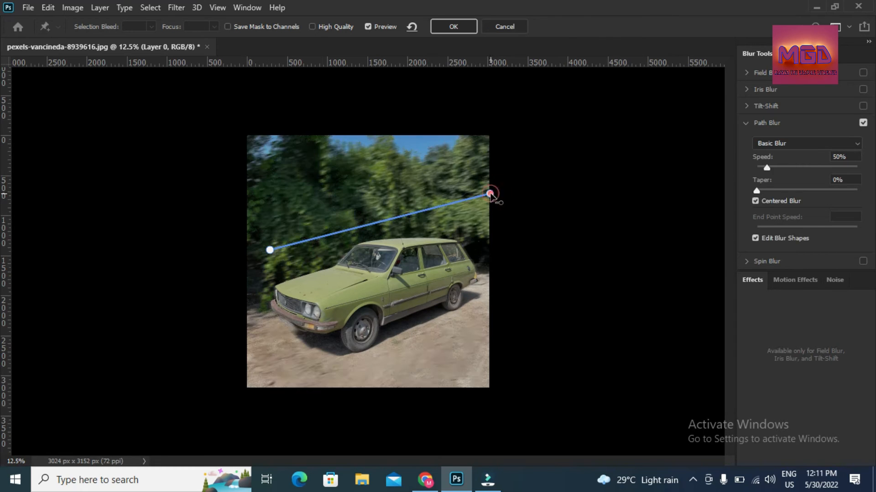
{"action": "left_click", "coordinate": [273, 217]}
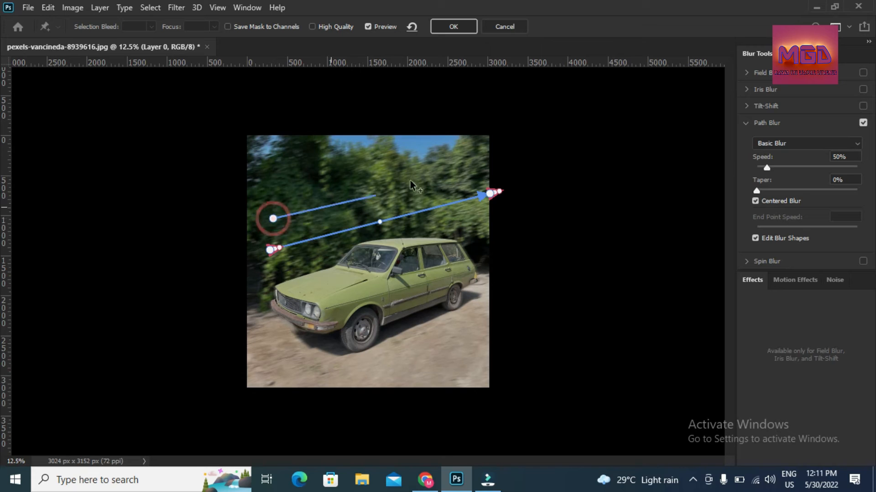
{"action": "double_click", "coordinate": [488, 151]}
{"action": "left_click", "coordinate": [269, 180]}
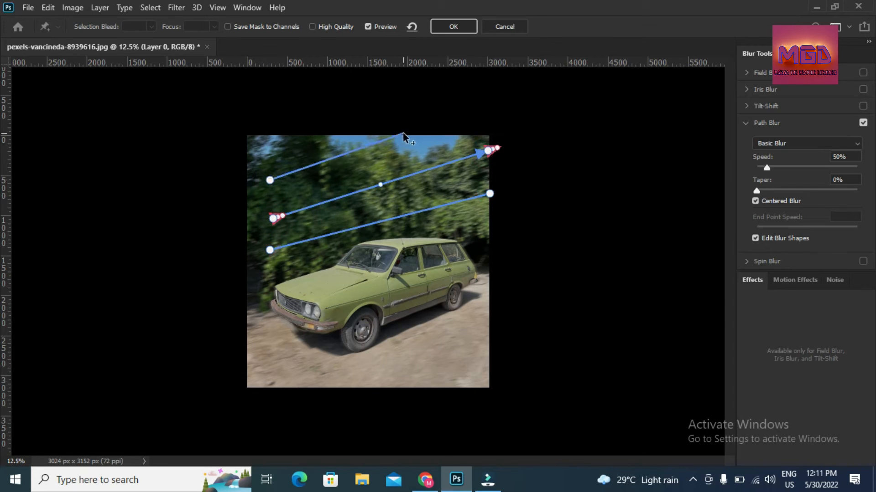
{"action": "double_click", "coordinate": [433, 136]}
{"action": "left_click", "coordinate": [268, 154]}
{"action": "double_click", "coordinate": [343, 135]}
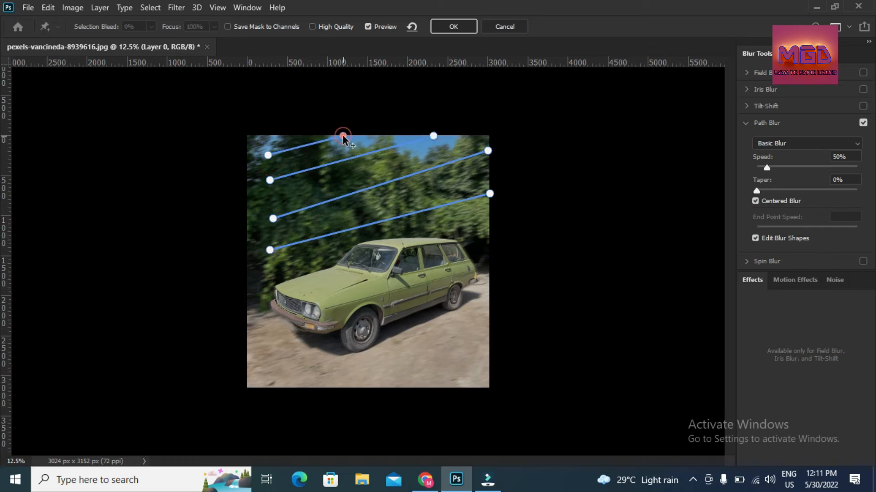
Draw four straight blur paths over the ground, rising from the photo's lower edge to its right edge
{"action": "left_click", "coordinate": [419, 389]}
{"action": "double_click", "coordinate": [487, 362]}
{"action": "left_click", "coordinate": [382, 388]}
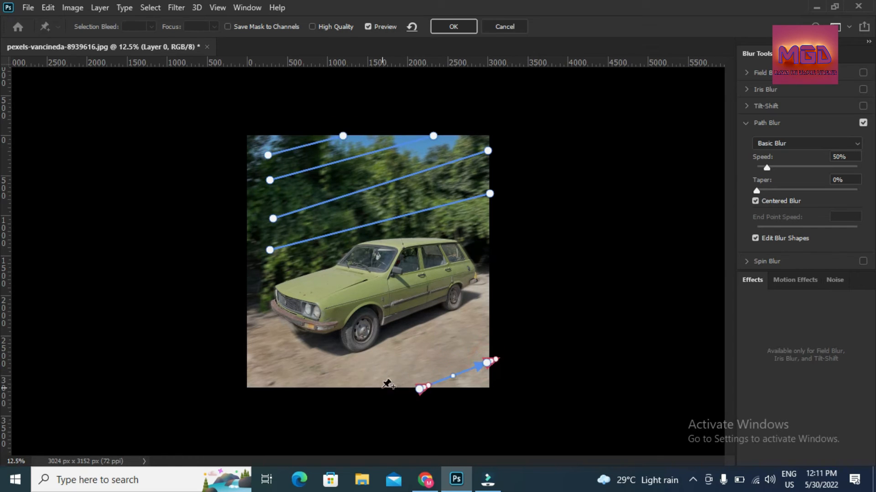
{"action": "double_click", "coordinate": [489, 329]}
{"action": "left_click", "coordinate": [334, 389]}
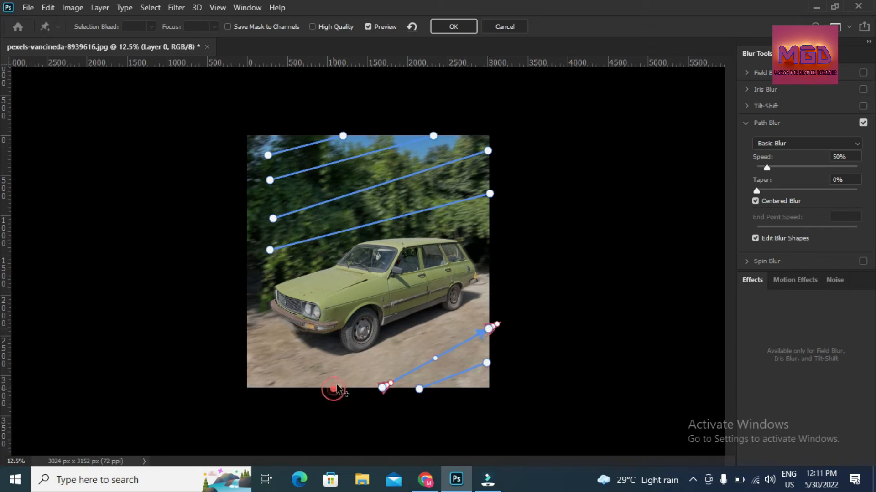
{"action": "double_click", "coordinate": [487, 305]}
{"action": "left_click", "coordinate": [279, 389]}
{"action": "double_click", "coordinate": [488, 269]}
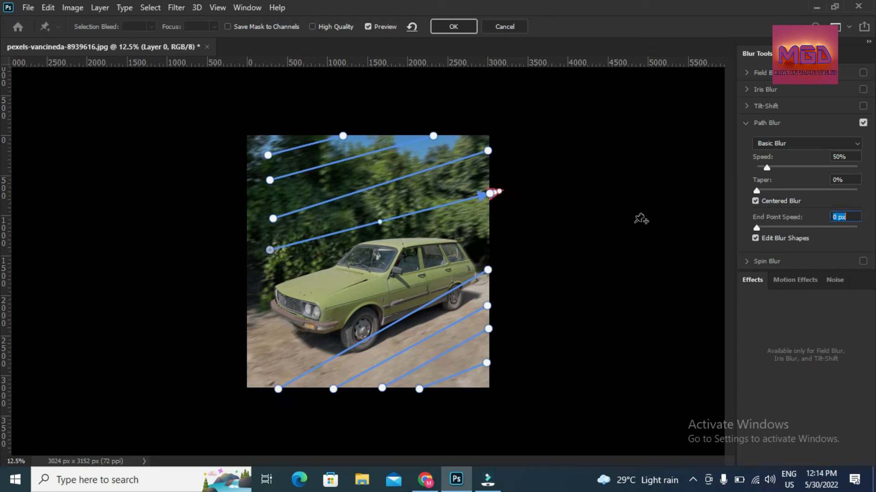
Set the End Point Speed to 0 px at the left end of the lowest blur path over the trees
{"action": "left_click", "coordinate": [270, 251]}
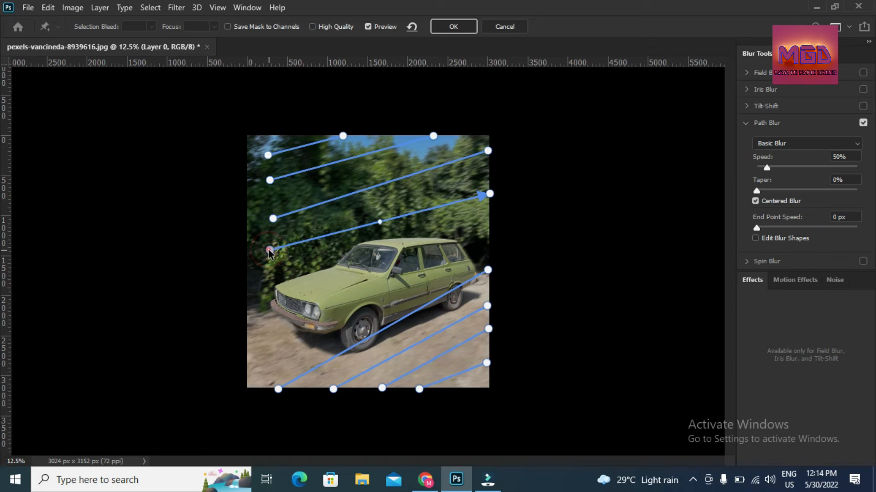
{"action": "left_click", "coordinate": [270, 251]}
{"action": "left_click", "coordinate": [270, 250]}
{"action": "left_click", "coordinate": [274, 249]}
{"action": "left_click", "coordinate": [273, 220]}
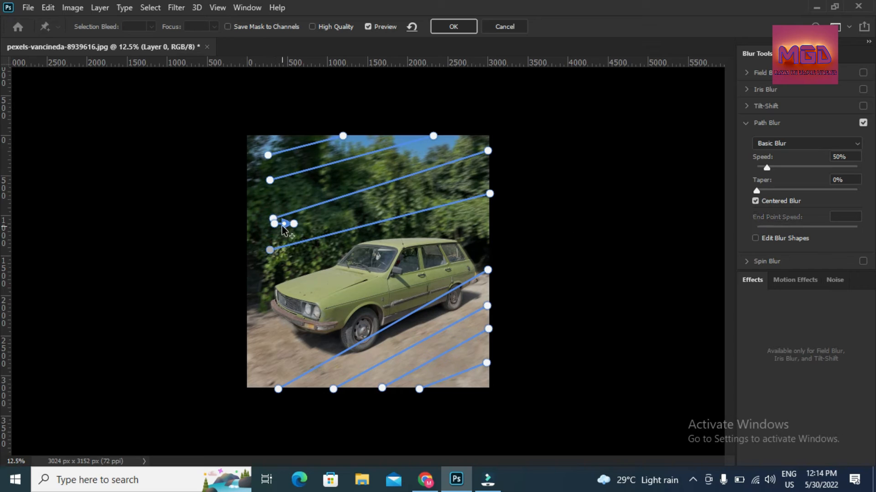
{"action": "key", "text": "Delete"}
{"action": "left_click", "coordinate": [273, 219]}
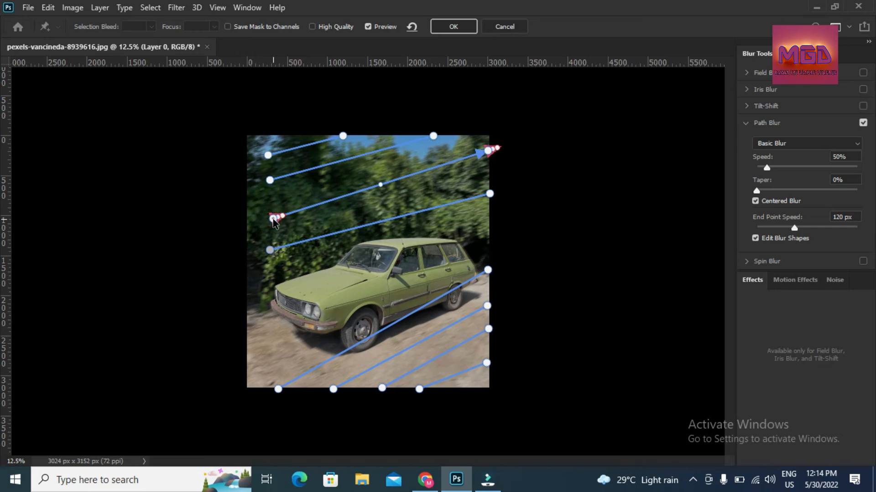
{"action": "left_click", "coordinate": [273, 220]}
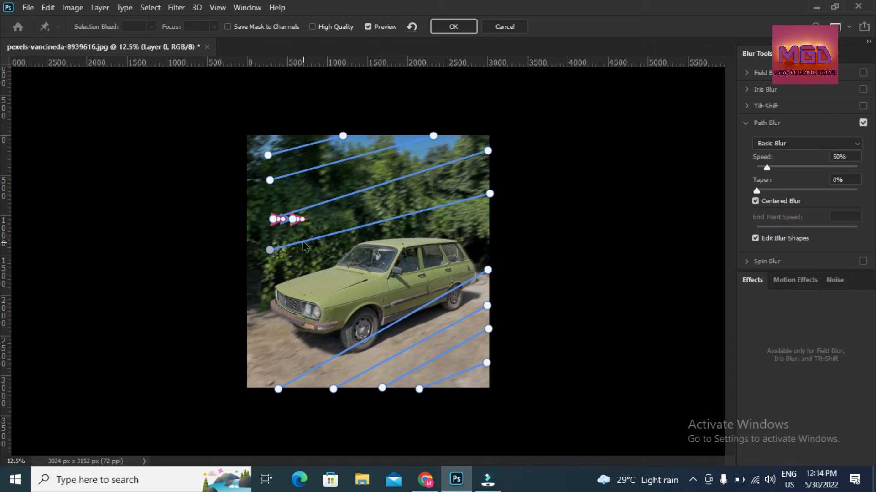
{"action": "key", "text": "Delete"}
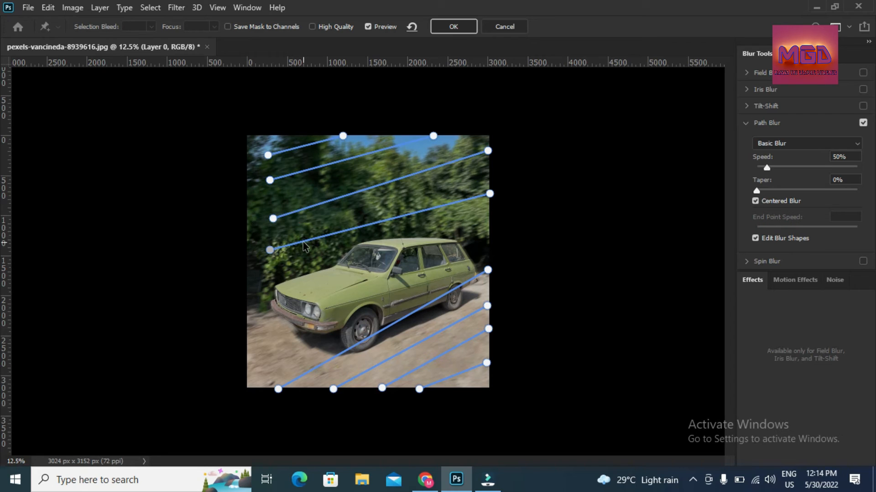
Set the End Point Speed to 0 px at the left ends of the three upper blur paths over the trees
{"action": "left_click", "coordinate": [274, 219]}
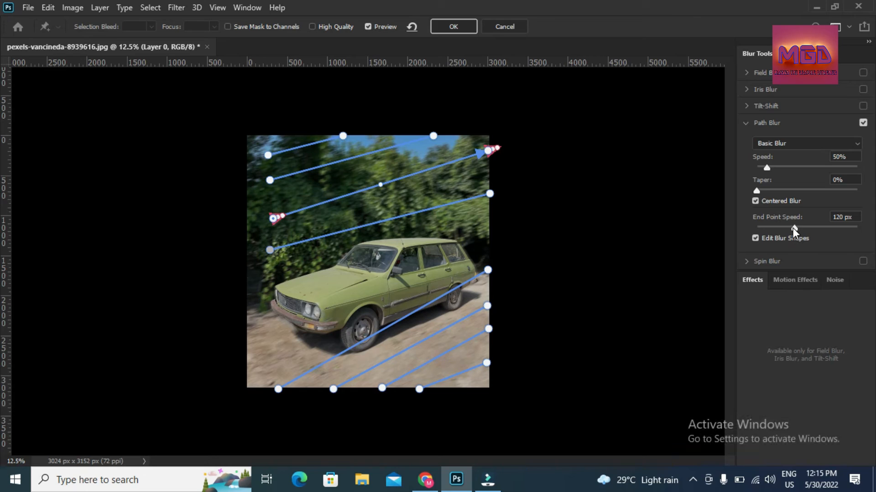
{"action": "left_click_drag", "start_coordinate": [792, 228], "coordinate": [768, 228]}
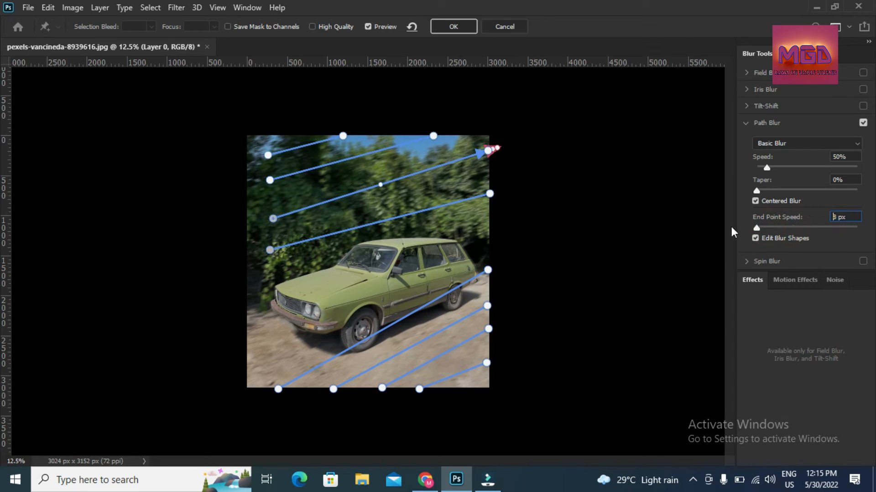
{"action": "left_click", "coordinate": [270, 181]}
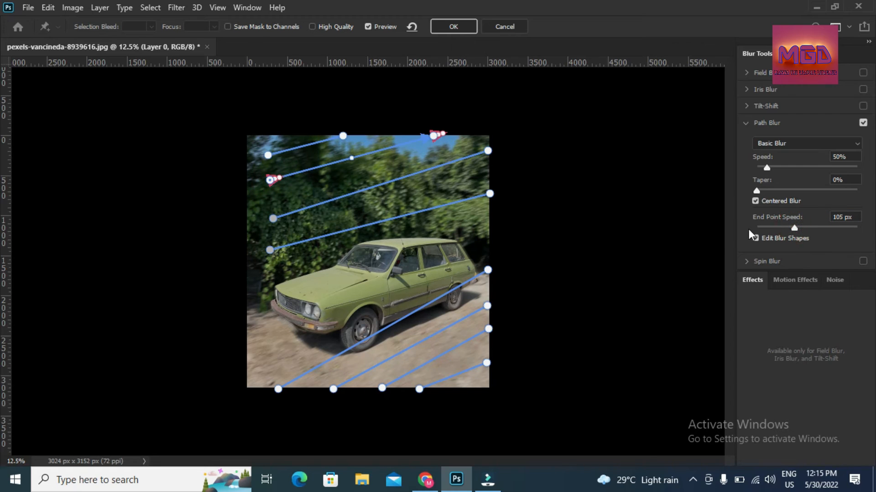
{"action": "left_click_drag", "start_coordinate": [792, 230], "coordinate": [769, 227]}
{"action": "left_click", "coordinate": [269, 155]}
{"action": "left_click", "coordinate": [268, 154]}
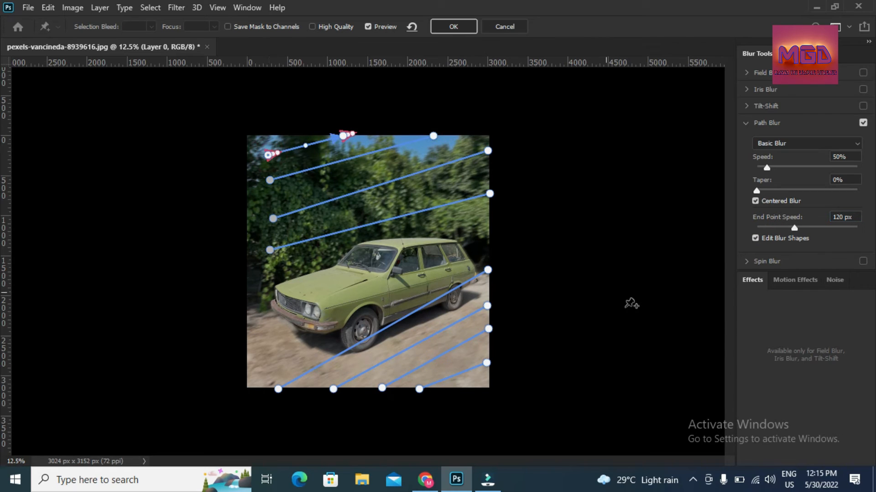
{"action": "left_click", "coordinate": [765, 227]}
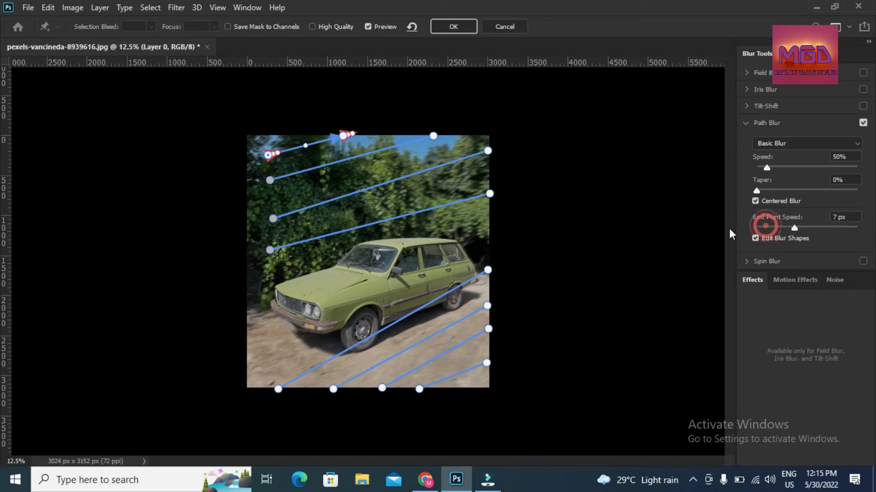
{"action": "left_click", "coordinate": [757, 226]}
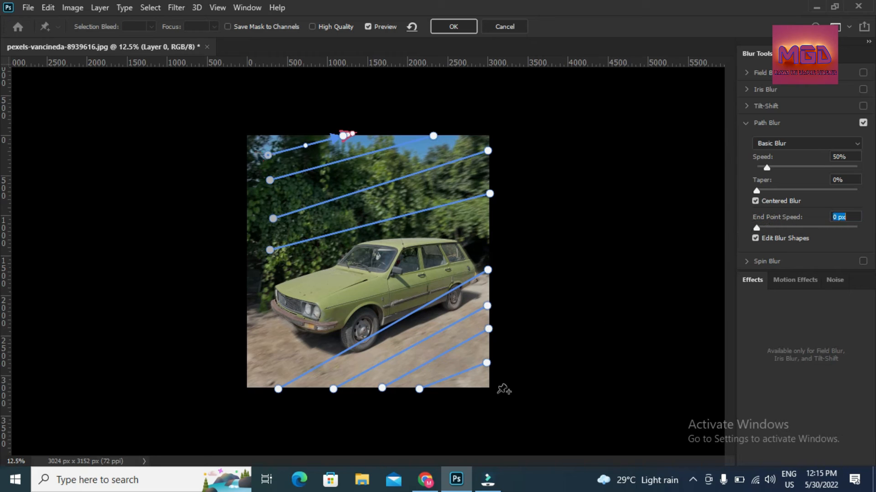
Lower the End Point Speed at the lower ends of the two ground blur paths nearest the car, using 0 px for the second
{"action": "left_click", "coordinate": [277, 391]}
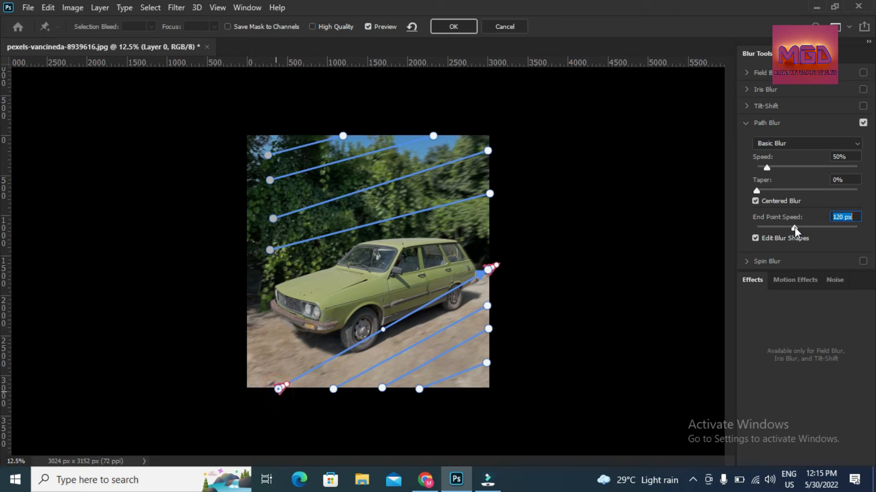
{"action": "left_click", "coordinate": [794, 227]}
{"action": "type", "text": "20"}
{"action": "left_click", "coordinate": [333, 389]}
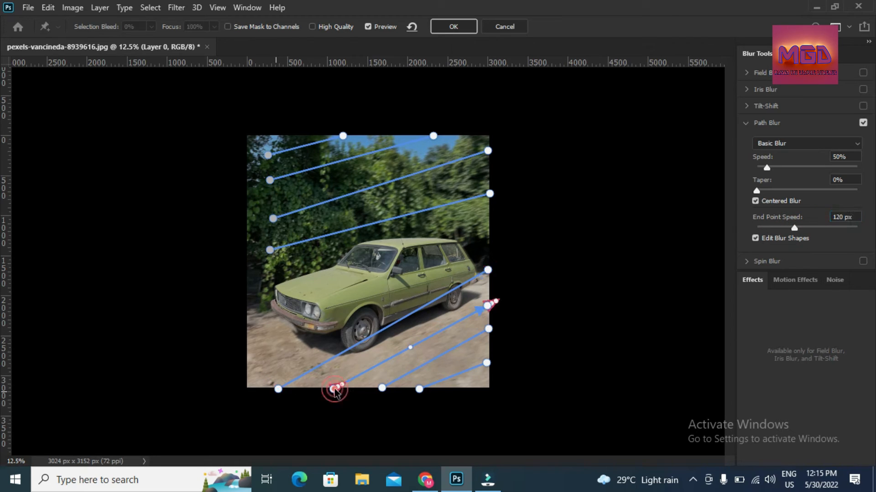
{"action": "left_click", "coordinate": [333, 389]}
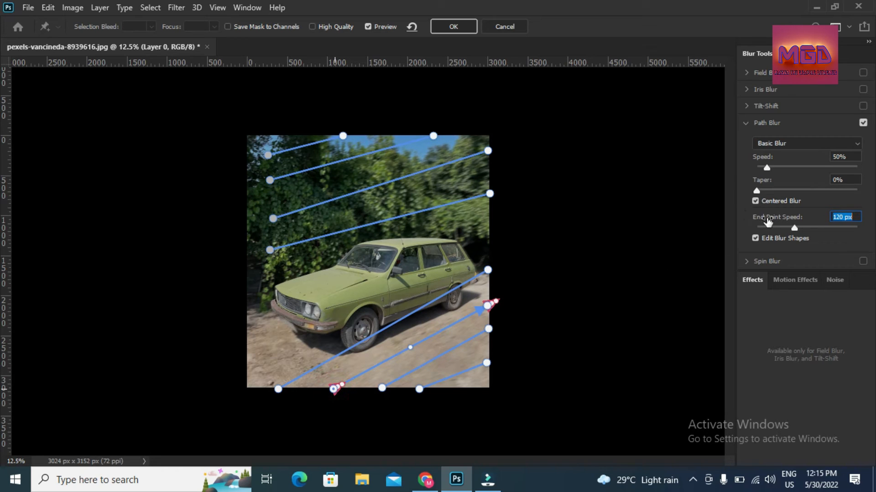
{"action": "type", "text": "0"}
{"action": "key", "text": "Return"}
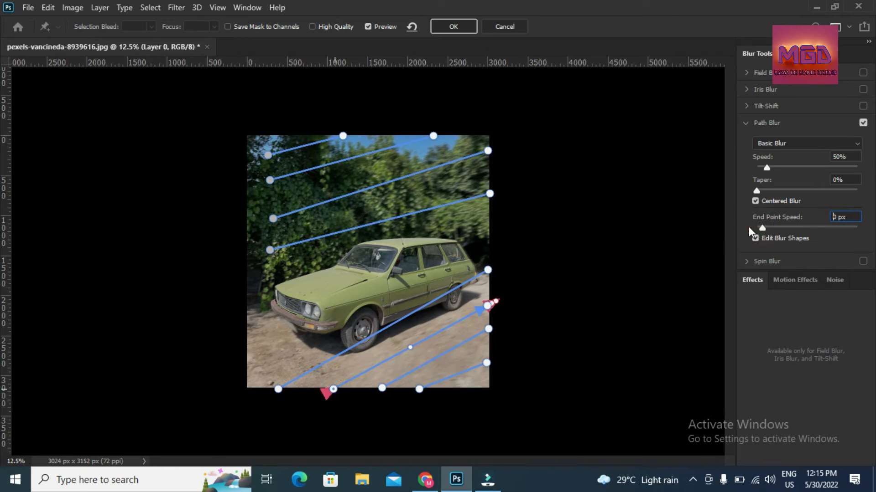
Set the End Point Speed to 0 px at the lower ends of the two remaining ground blur paths
{"action": "left_click", "coordinate": [382, 389]}
{"action": "left_click", "coordinate": [382, 395]}
{"action": "type", "text": "120"}
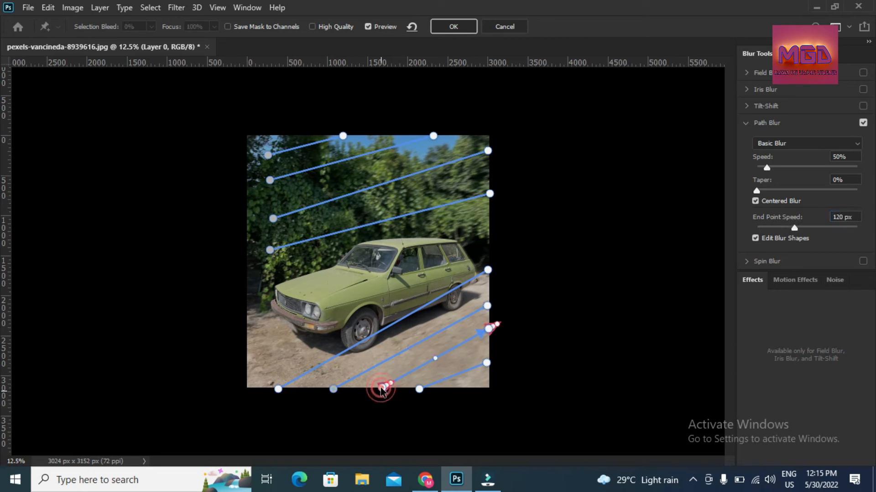
{"action": "key", "text": "Return"}
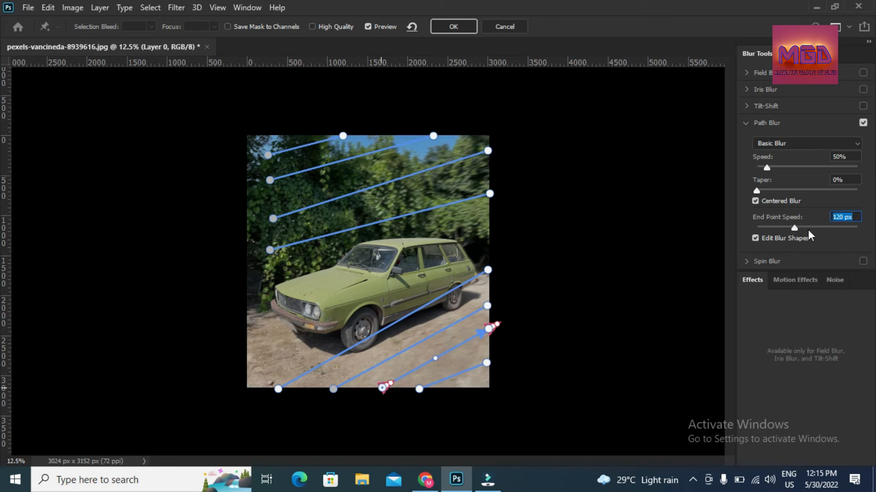
{"action": "left_click_drag", "start_coordinate": [795, 226], "coordinate": [755, 228]}
{"action": "left_click", "coordinate": [420, 390]}
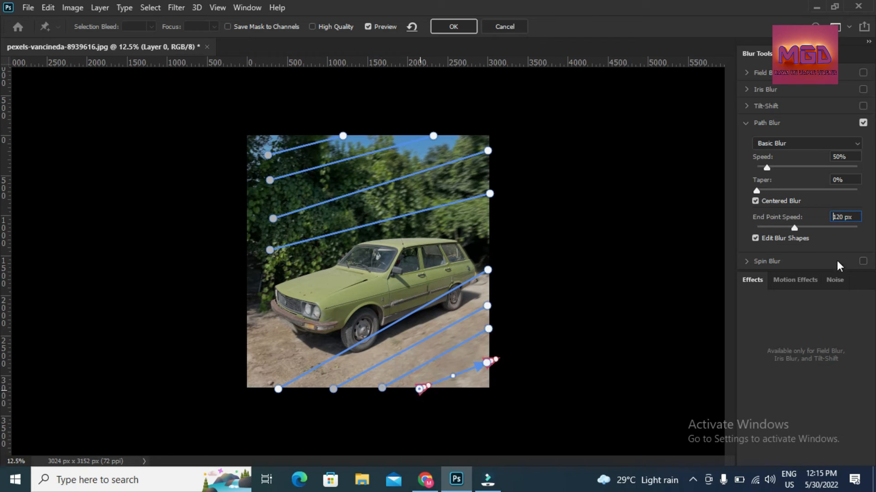
{"action": "mouse_move", "coordinate": [788, 228]}
{"action": "left_mouse_down"}
{"action": "mouse_move", "coordinate": [741, 229]}
{"action": "mouse_move", "coordinate": [763, 228]}
{"action": "left_mouse_up"}
Raise the Path Blur Speed to about 309% and apply the blur to Layer 0
{"action": "left_click_drag", "start_coordinate": [766, 167], "coordinate": [807, 174]}
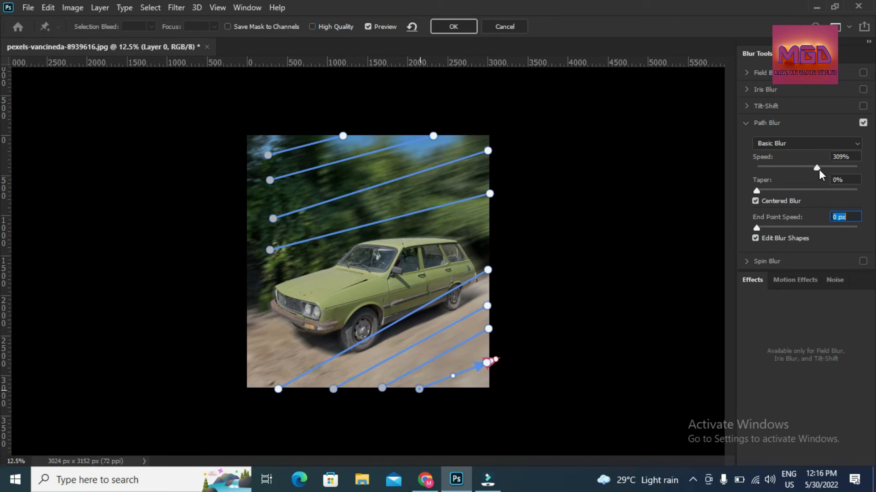
{"action": "left_click", "coordinate": [816, 168]}
{"action": "left_click", "coordinate": [466, 32]}
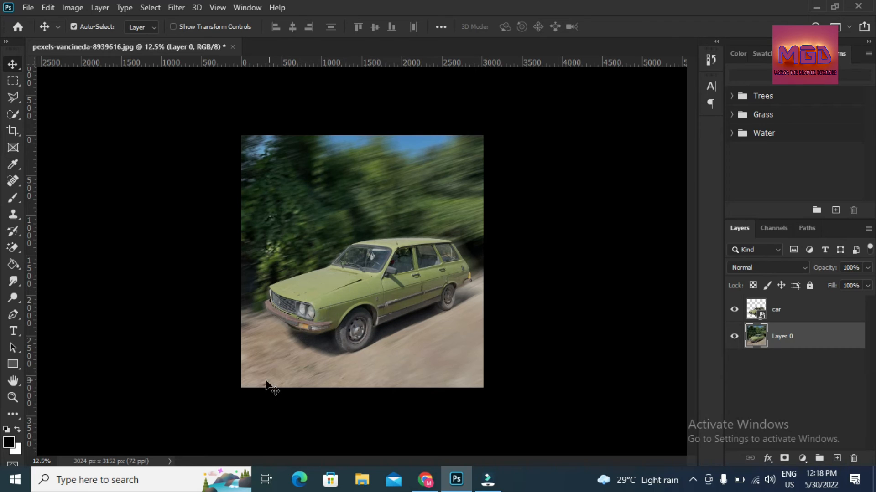
Examine the blurred background around the car at several magnifications, ending with a close view of the car and its wheels
{"action": "left_click", "coordinate": [12, 397]}
{"action": "left_click", "coordinate": [372, 340], "text": "alt"}
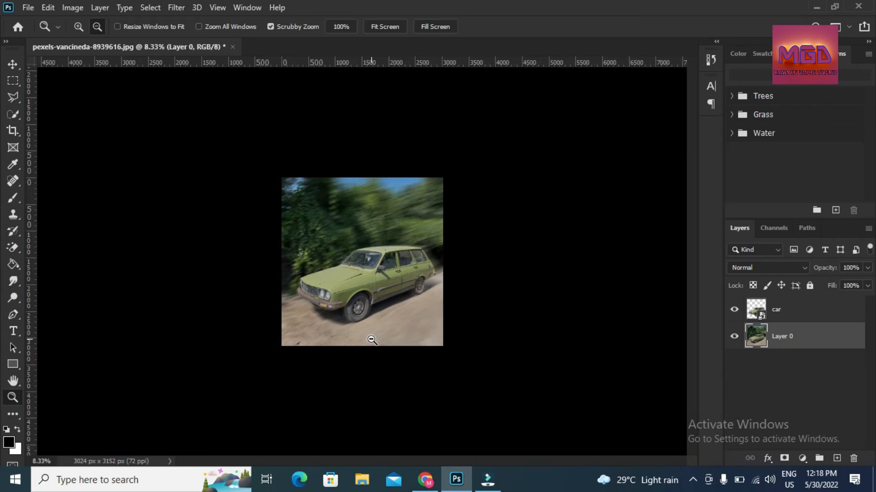
{"action": "right_click", "coordinate": [371, 340]}
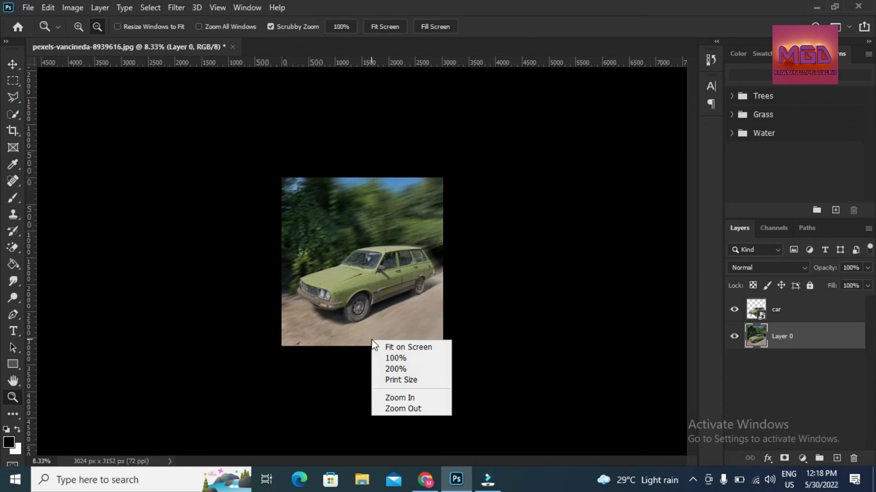
{"action": "left_click", "coordinate": [414, 407]}
{"action": "right_click", "coordinate": [377, 297]}
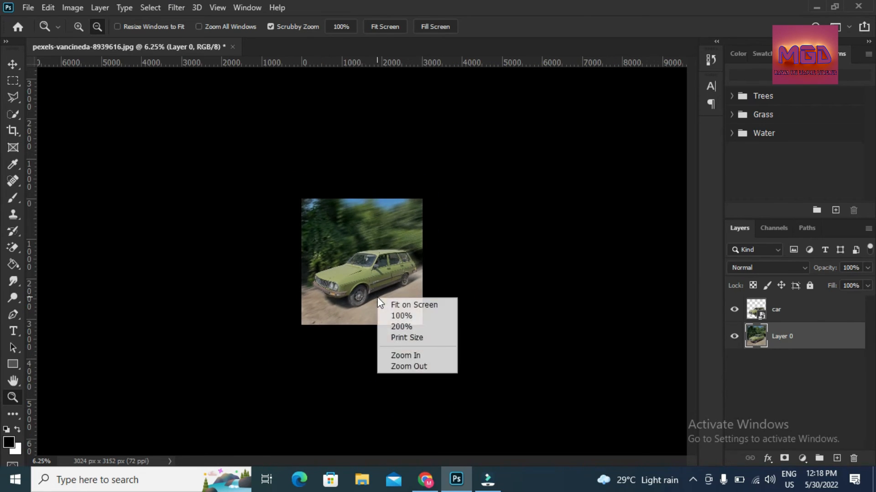
{"action": "left_click", "coordinate": [393, 357]}
{"action": "left_click", "coordinate": [366, 299], "text": "alt"}
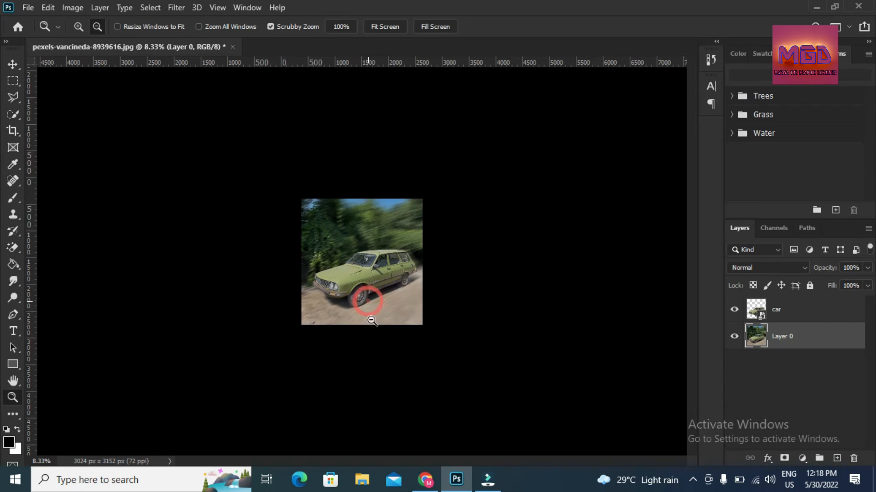
{"action": "right_click", "coordinate": [370, 309]}
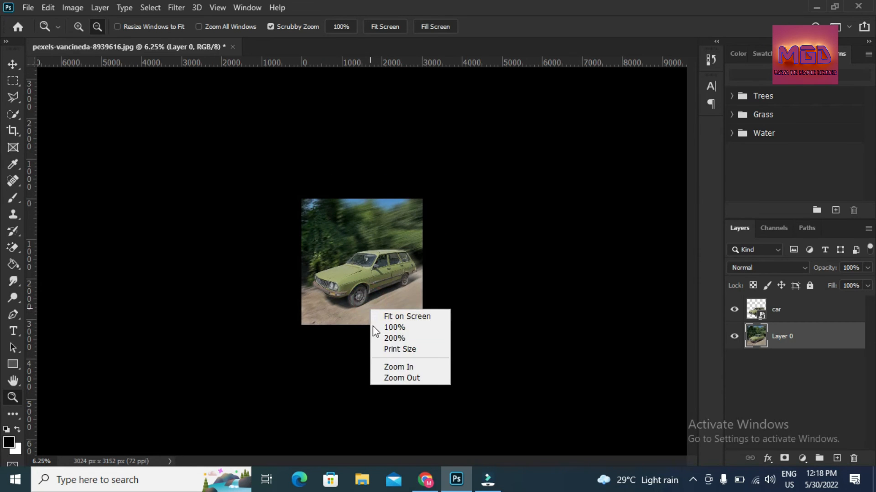
{"action": "left_click", "coordinate": [379, 363]}
{"action": "right_click", "coordinate": [339, 260]}
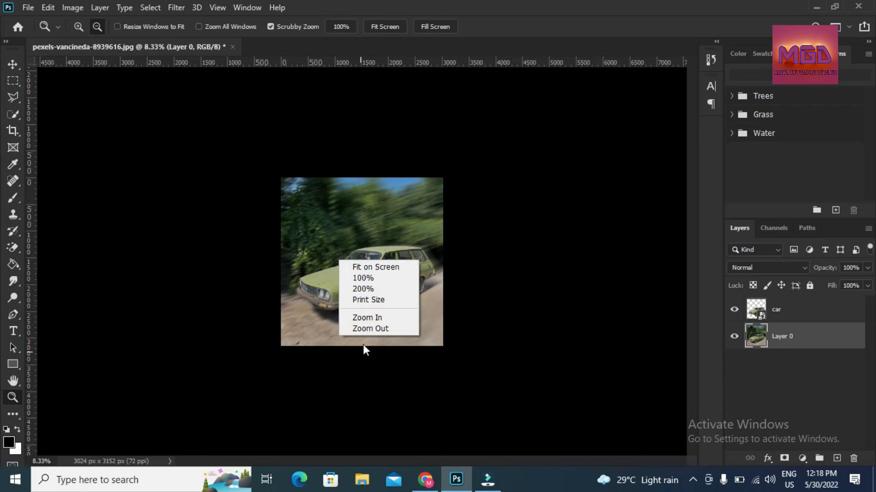
{"action": "left_click", "coordinate": [373, 319]}
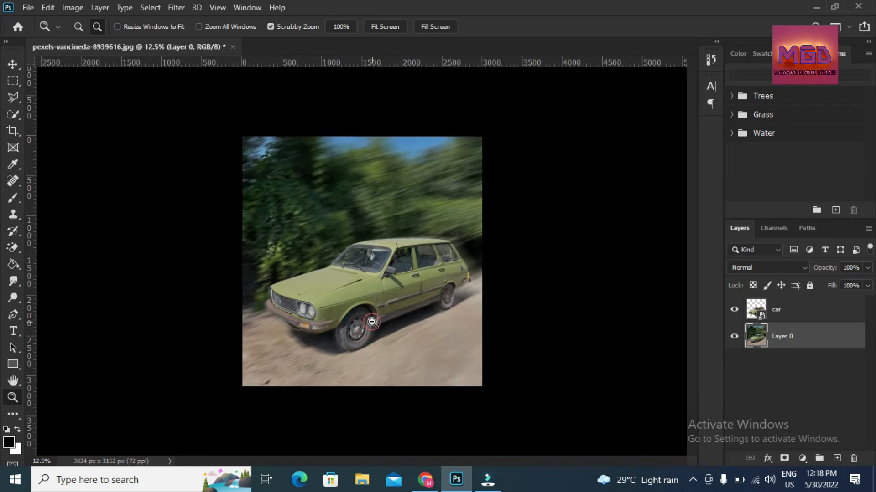
{"action": "left_click", "coordinate": [372, 322], "text": "alt"}
{"action": "left_click", "coordinate": [373, 322], "text": "alt"}
{"action": "left_click", "coordinate": [371, 322], "text": "alt"}
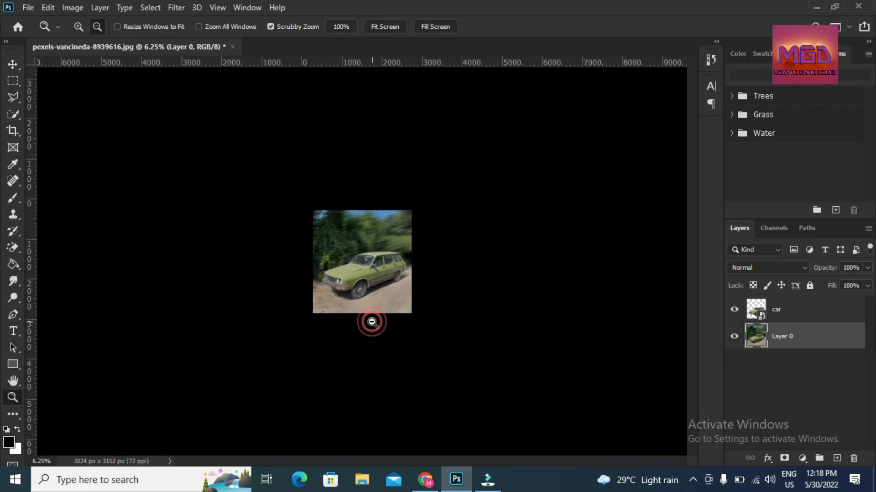
{"action": "right_click", "coordinate": [371, 322]}
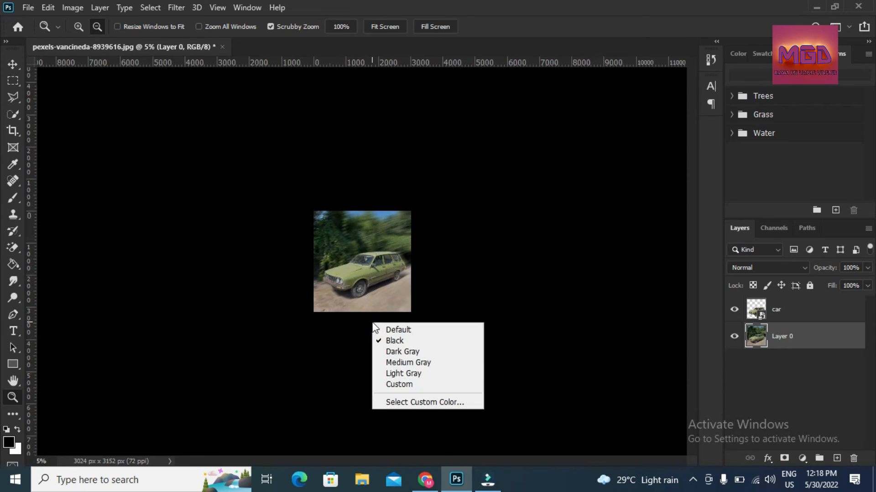
{"action": "left_click", "coordinate": [340, 266]}
{"action": "right_click", "coordinate": [341, 269]}
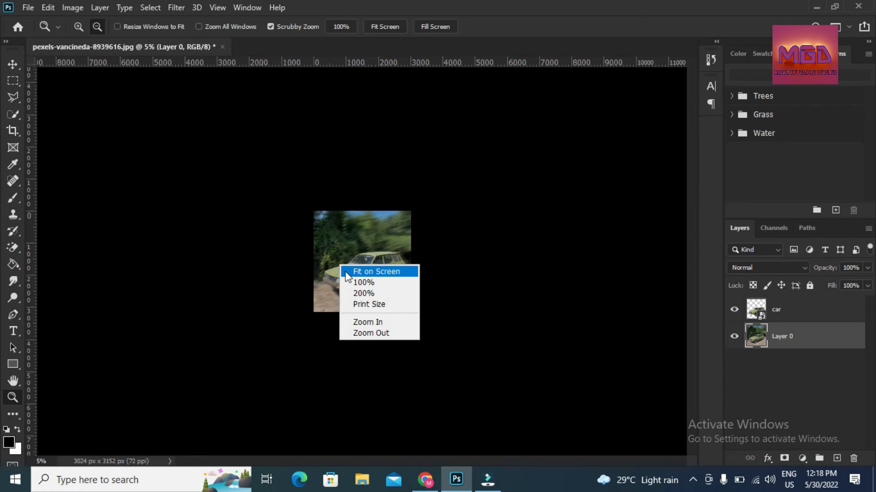
{"action": "left_click", "coordinate": [345, 272]}
{"action": "left_click", "coordinate": [345, 271], "text": "alt"}
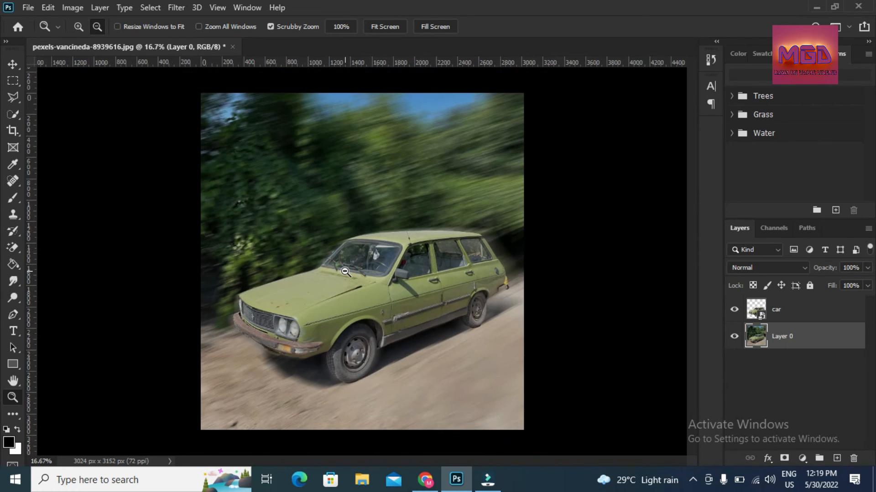
{"action": "right_click", "coordinate": [341, 268]}
{"action": "left_click", "coordinate": [365, 328]}
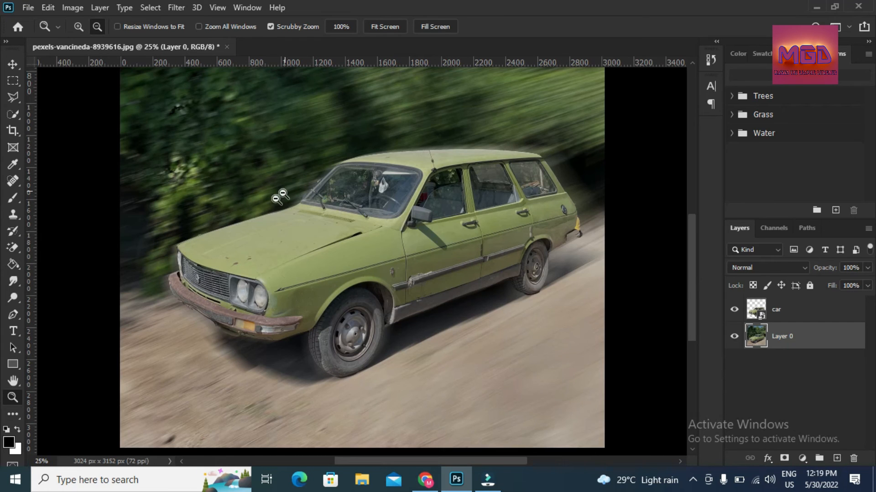
Start a Spin Blur on Layer 0 and centre its blur ring on the car's front wheel
{"action": "left_click", "coordinate": [176, 7]}
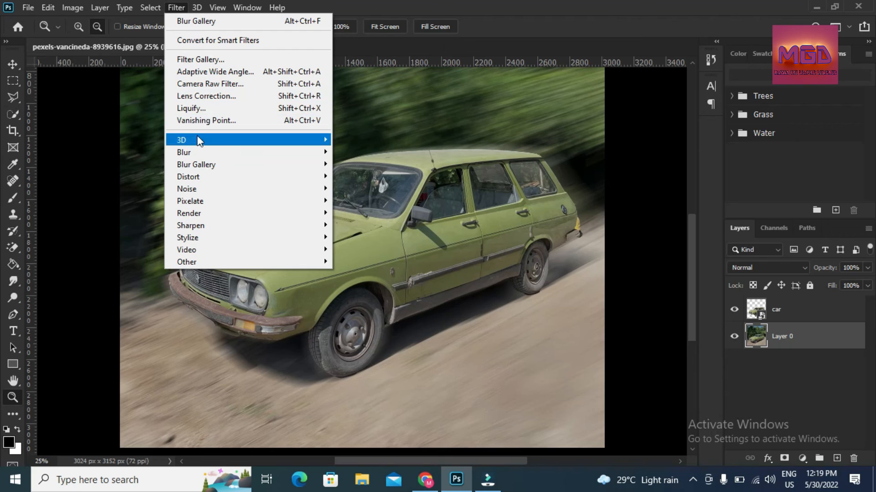
{"action": "mouse_move", "coordinate": [197, 164]}
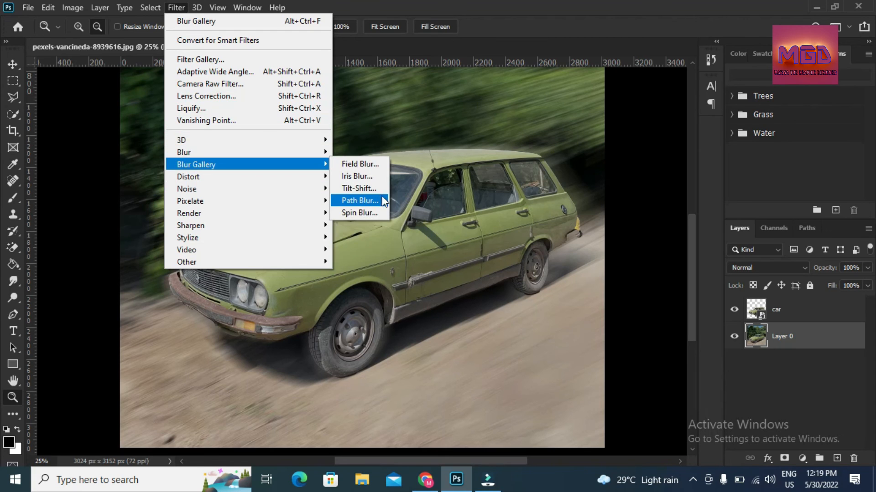
{"action": "left_click", "coordinate": [378, 212]}
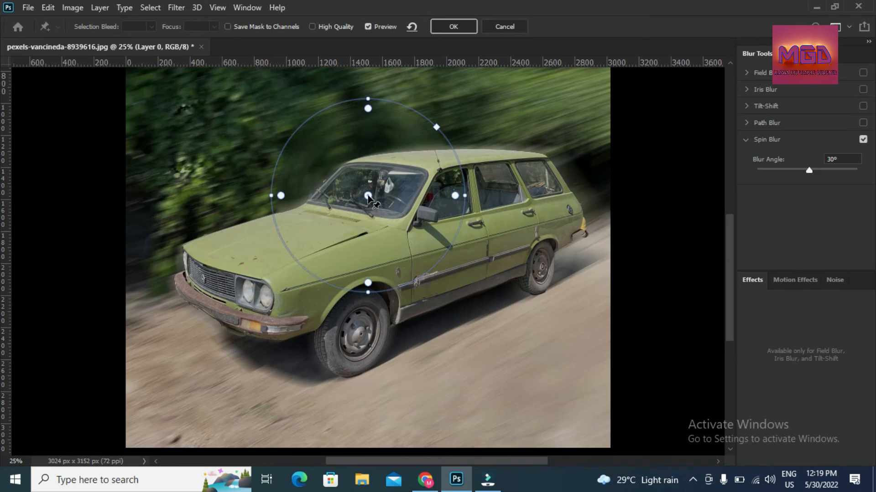
{"action": "left_click", "coordinate": [368, 195]}
{"action": "left_click_drag", "start_coordinate": [368, 196], "coordinate": [359, 338]}
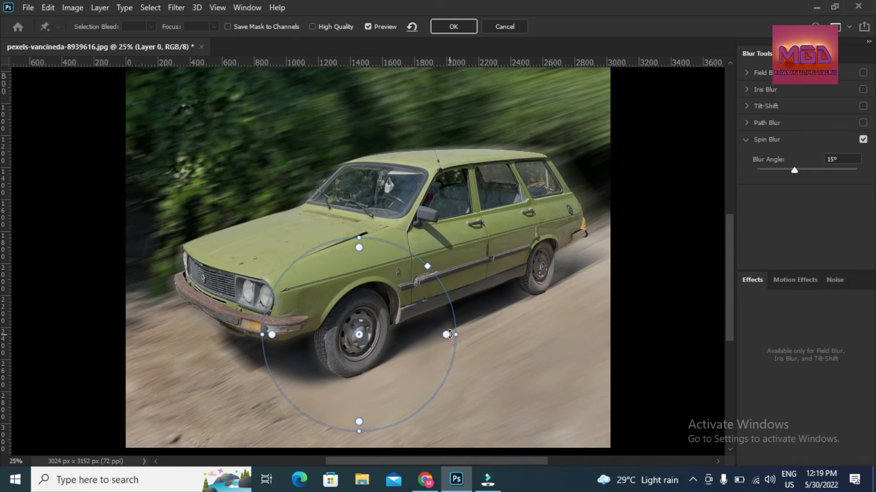
Tighten the Spin Blur's feather and ring into a tilted oval around the front wheel, with a 23° Blur Angle, and apply it to Layer 0
{"action": "left_click_drag", "start_coordinate": [445, 336], "coordinate": [364, 329]}
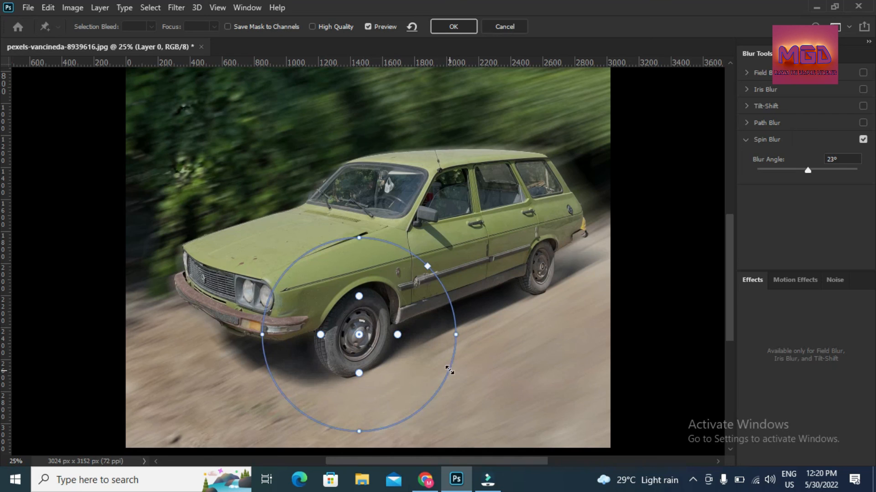
{"action": "left_click_drag", "start_coordinate": [436, 359], "coordinate": [395, 342]}
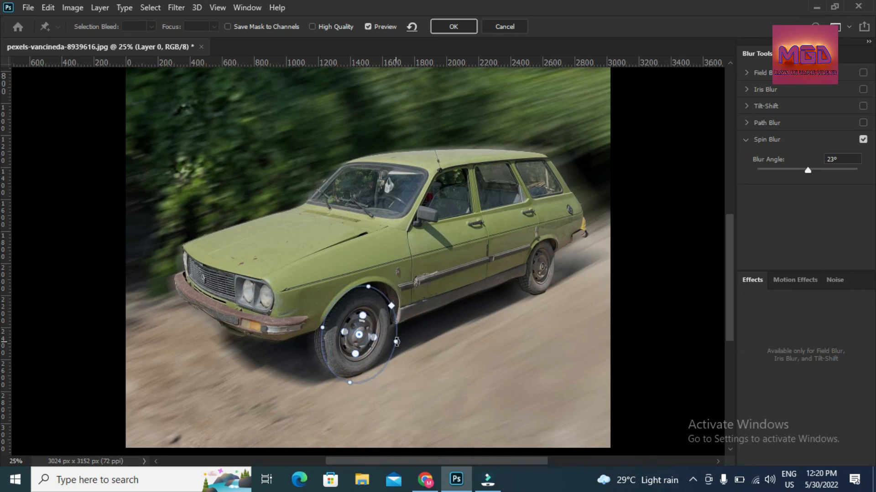
{"action": "left_click_drag", "start_coordinate": [323, 328], "coordinate": [334, 333]}
{"action": "left_click_drag", "start_coordinate": [385, 342], "coordinate": [388, 346]}
{"action": "left_click_drag", "start_coordinate": [329, 323], "coordinate": [325, 321]}
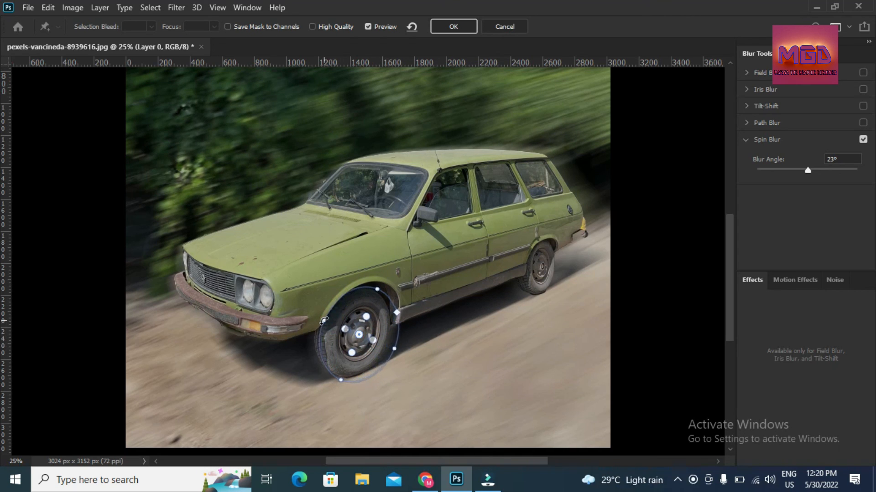
{"action": "left_click_drag", "start_coordinate": [393, 349], "coordinate": [389, 348]}
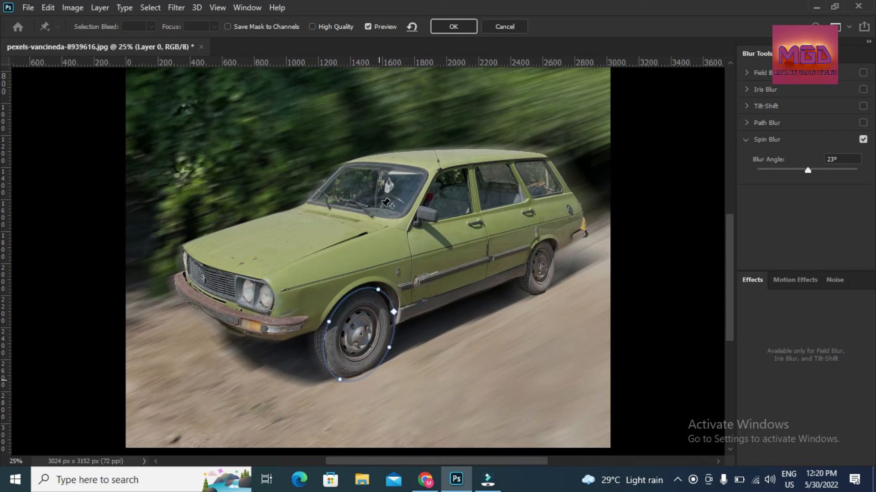
{"action": "left_click", "coordinate": [468, 28]}
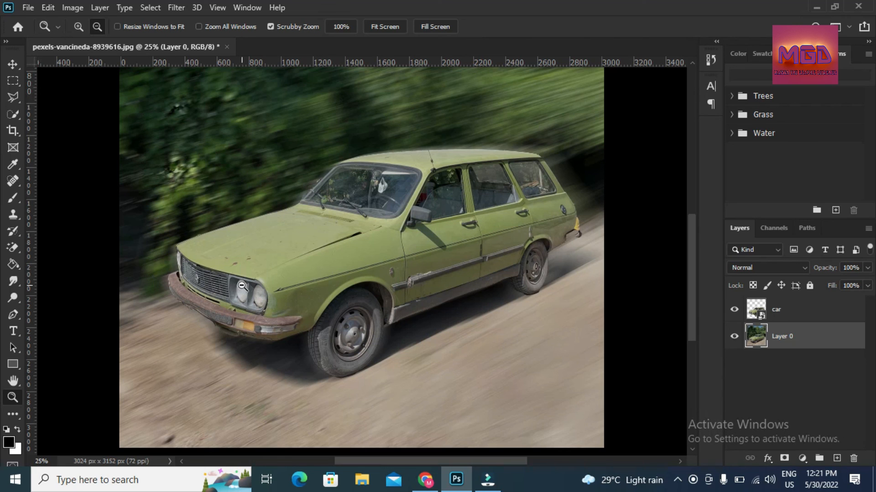
{"action": "left_click", "coordinate": [676, 313]}
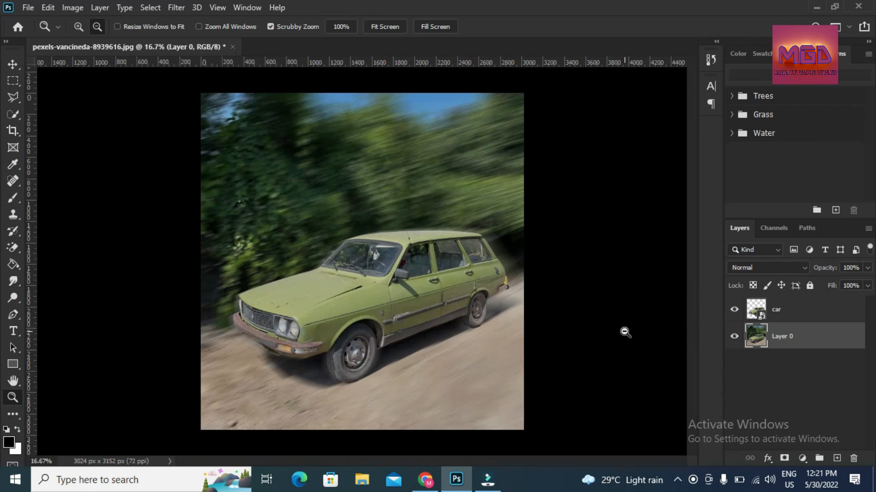